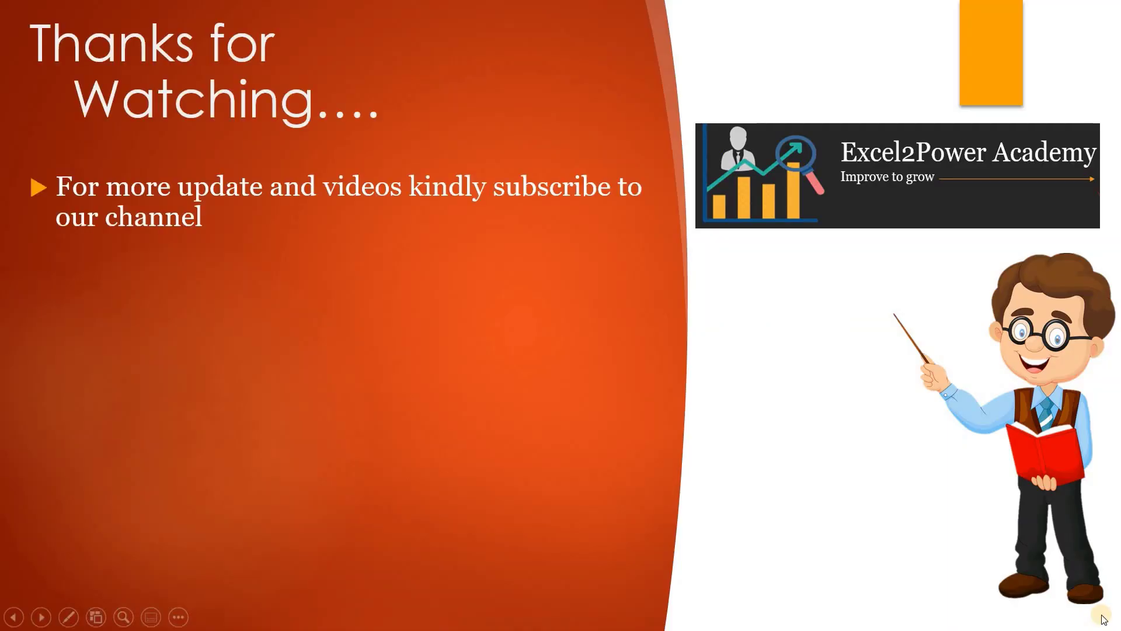
# Step: Reveal the remaining bullets, then the YouTube, Facebook and Instagram tiles with their channel labels
pyautogui.click(1102, 617)
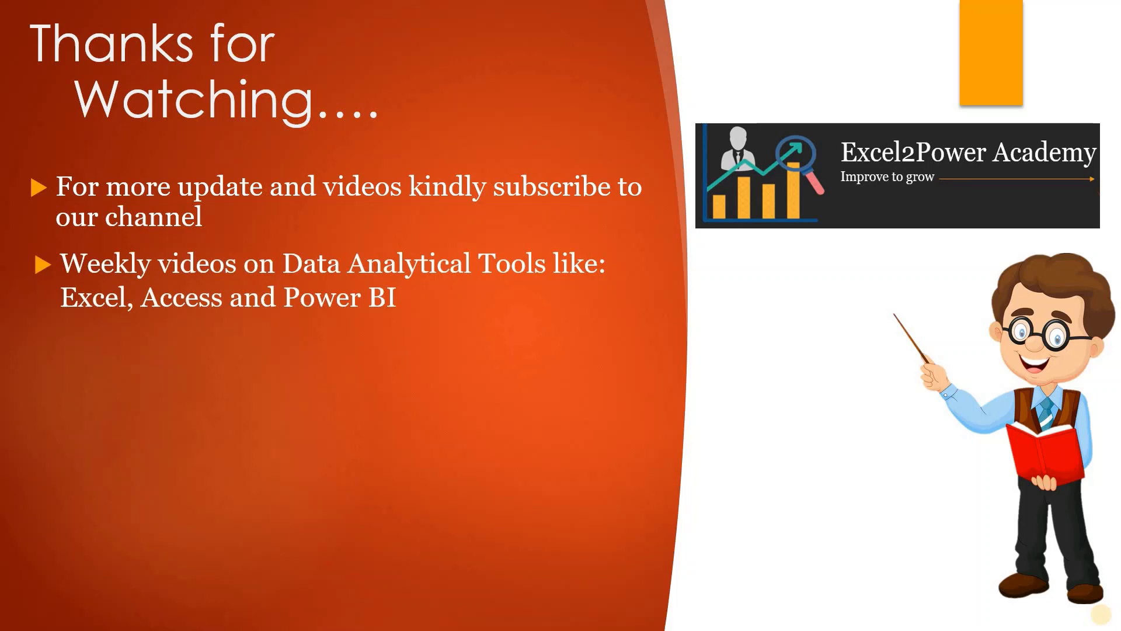
pyautogui.click(1101, 614)
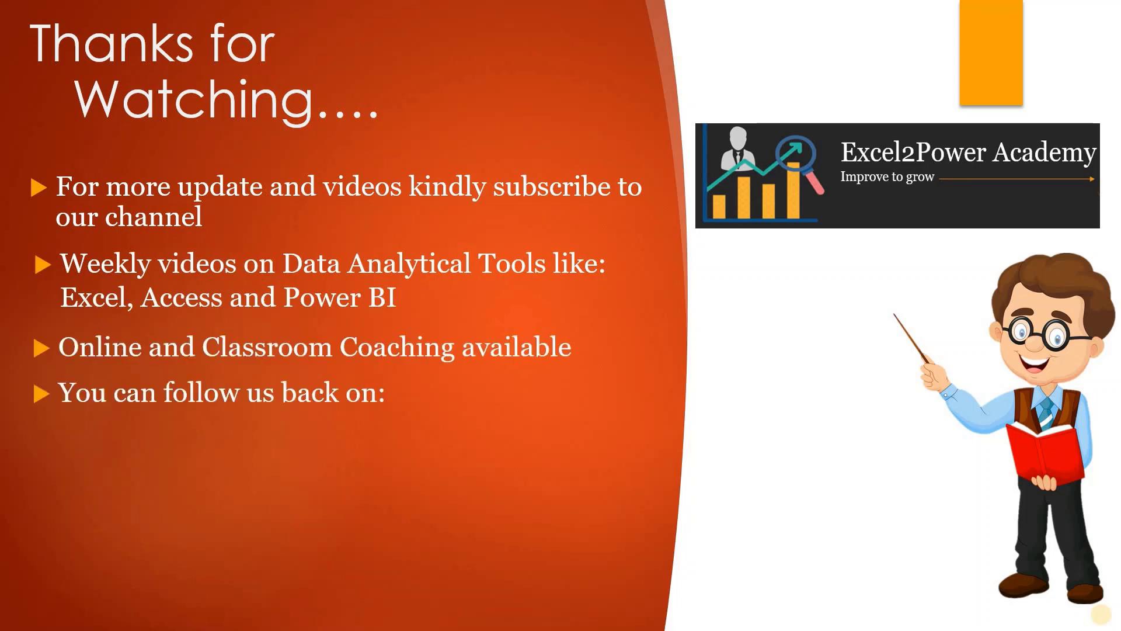
pyautogui.click(1100, 614)
pyautogui.click(1101, 614)
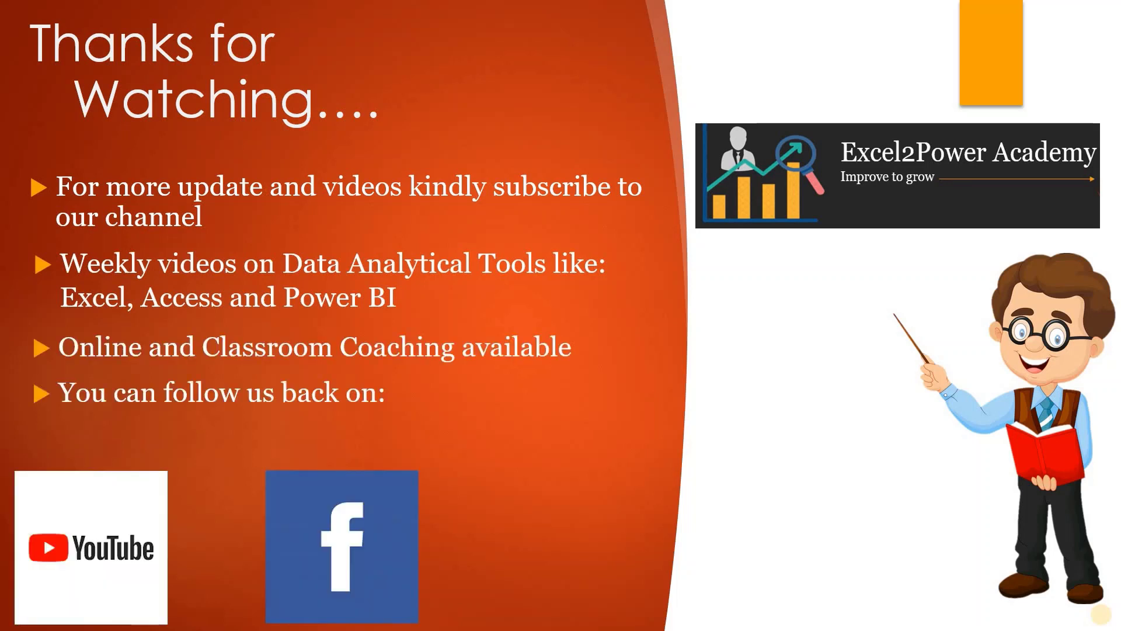
pyautogui.click(1101, 614)
pyautogui.click(1101, 614)
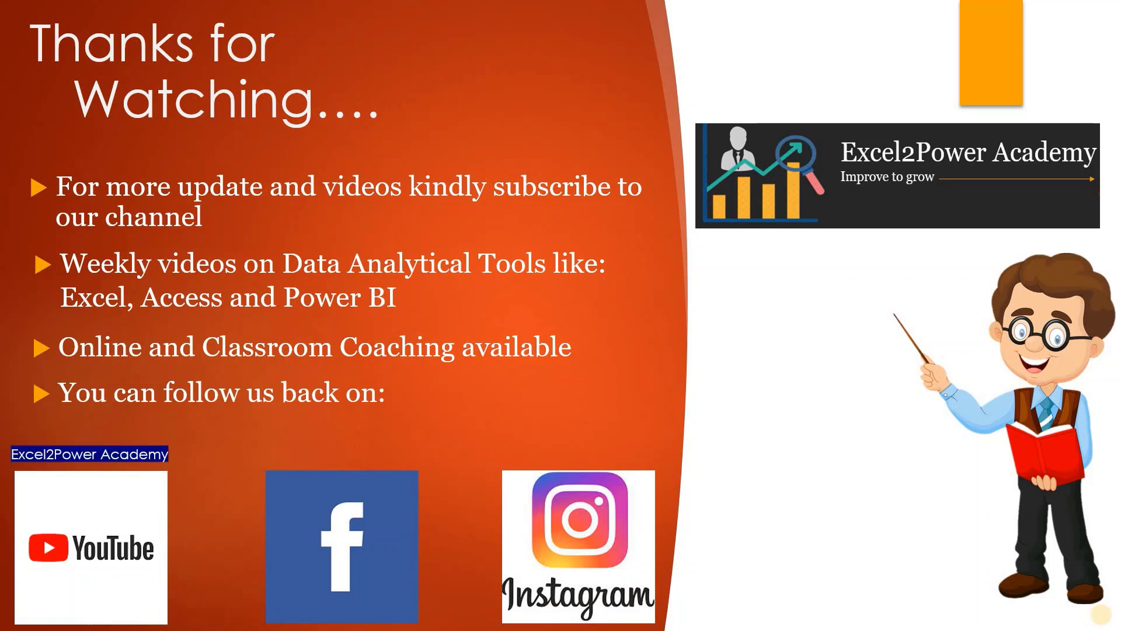
pyautogui.click(1100, 614)
pyautogui.click(1100, 614)
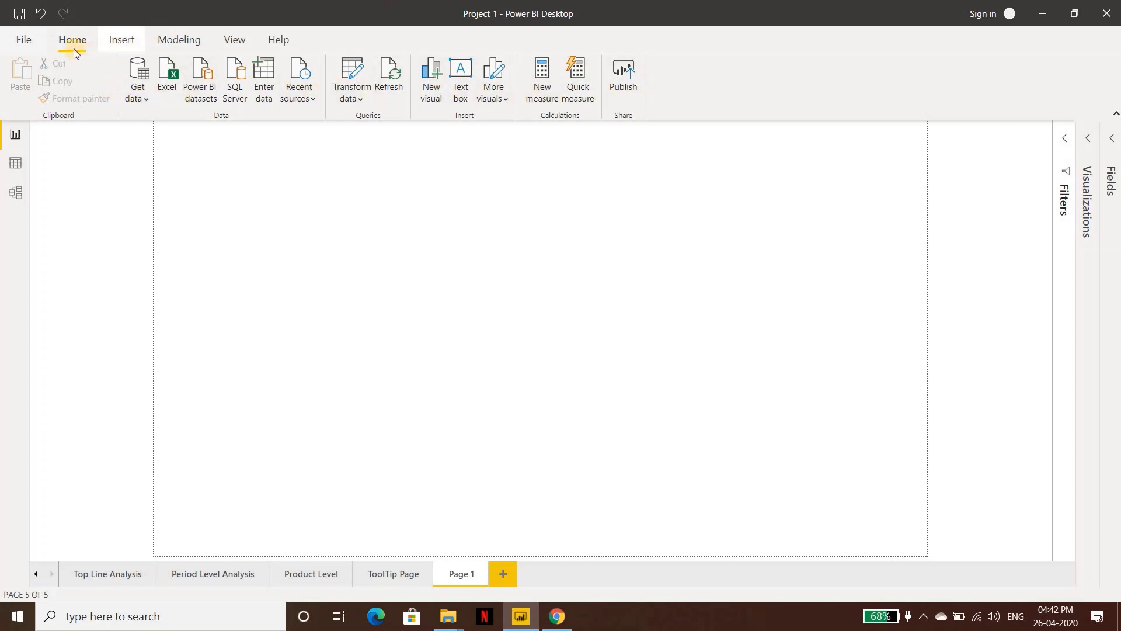
pyautogui.click(121, 44)
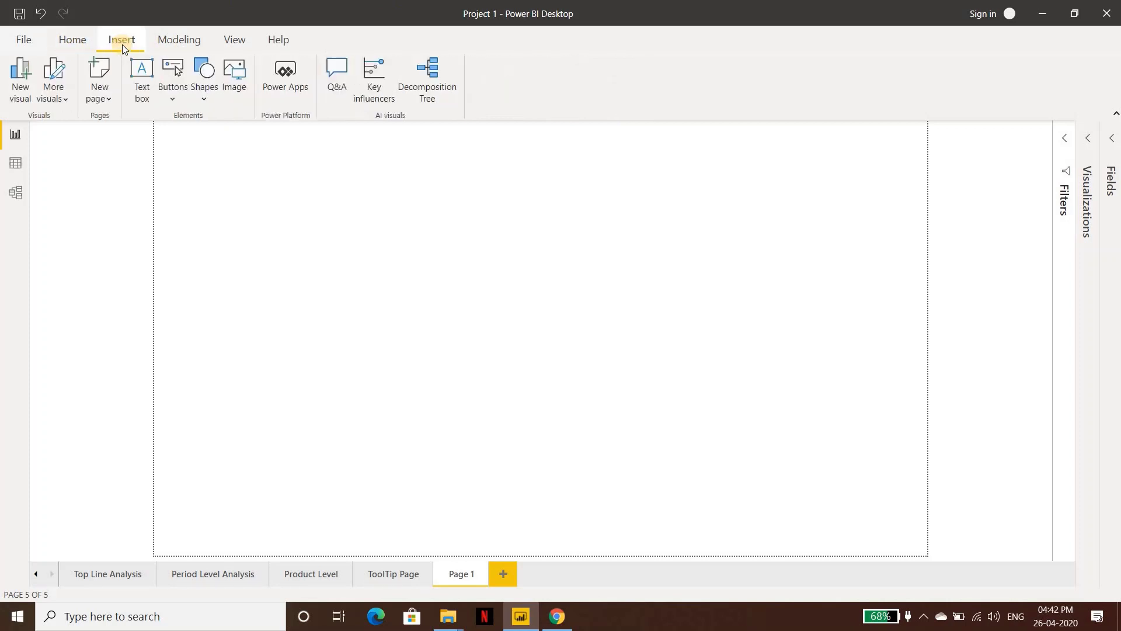
pyautogui.click(161, 44)
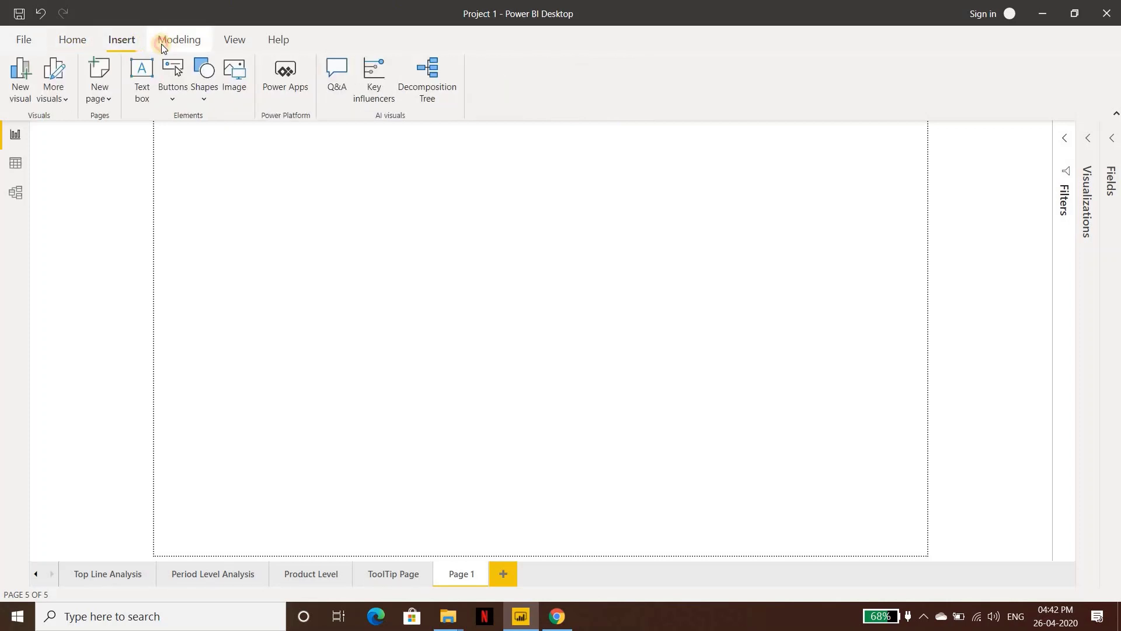
pyautogui.click(231, 46)
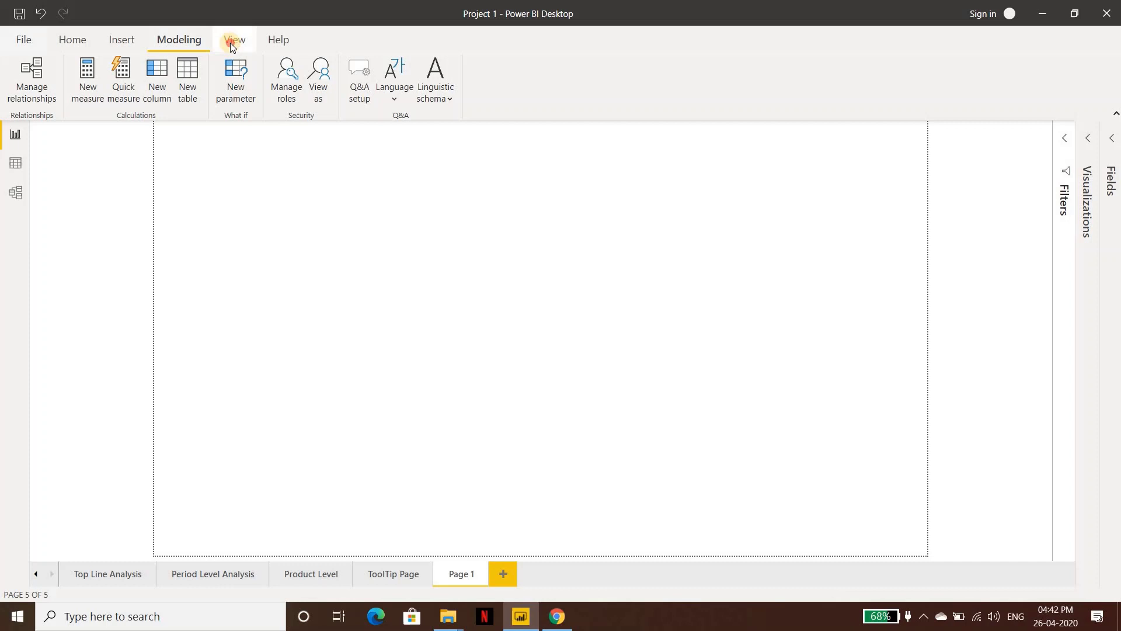
pyautogui.click(273, 43)
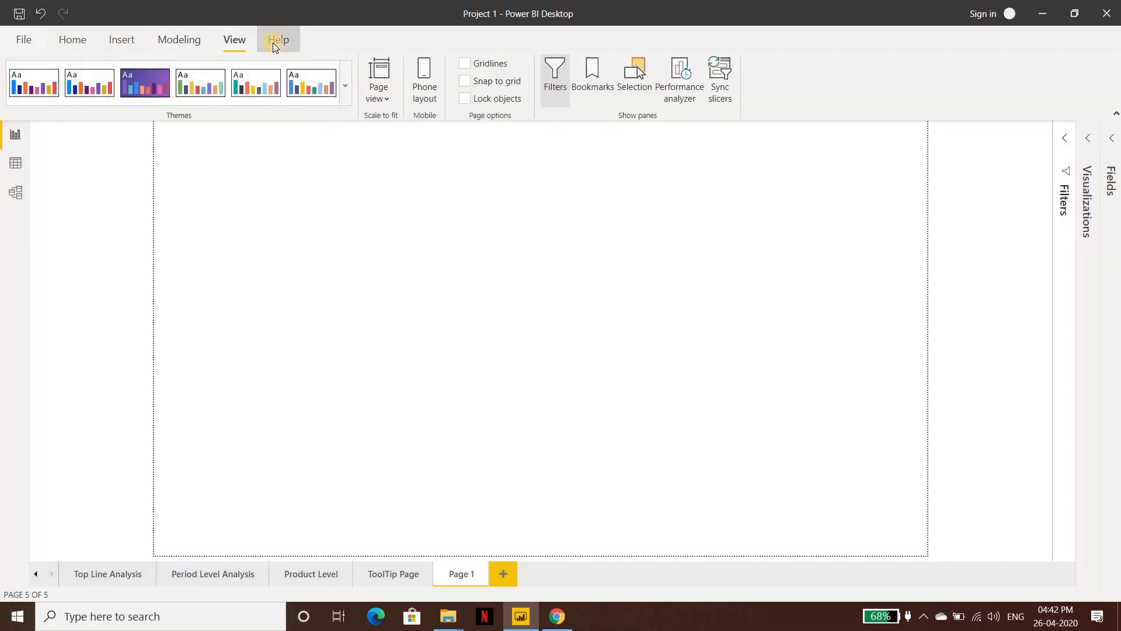
pyautogui.click(75, 44)
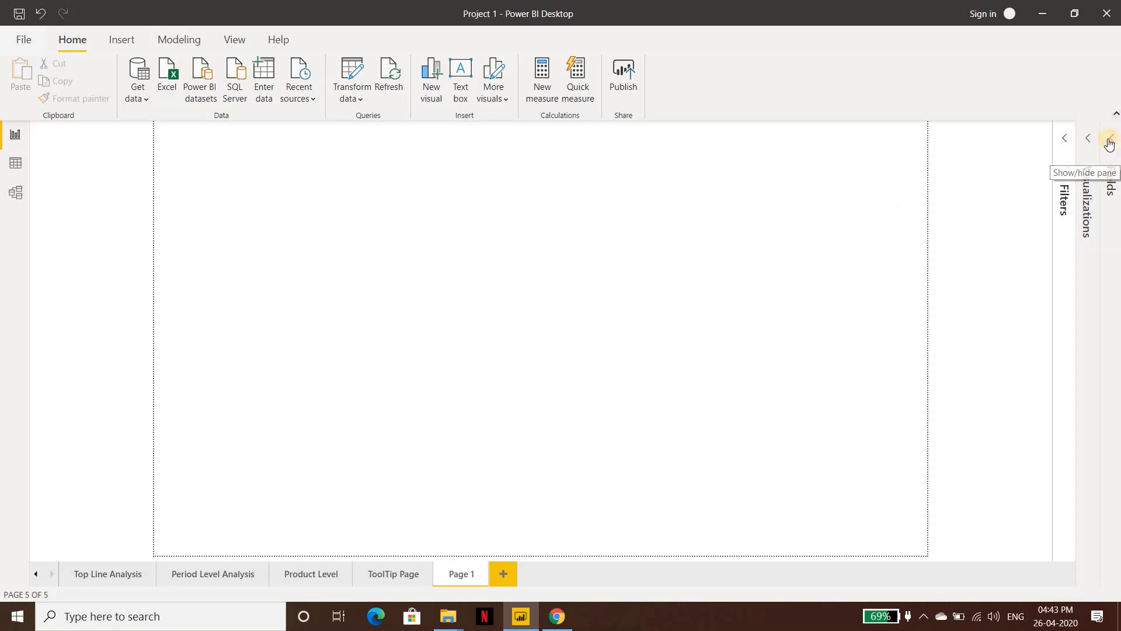
# Step: Expand the Fields pane to list Key Measures, Calendar, Sales Fact, Test and the Excel2Power tables
pyautogui.click(1113, 141)
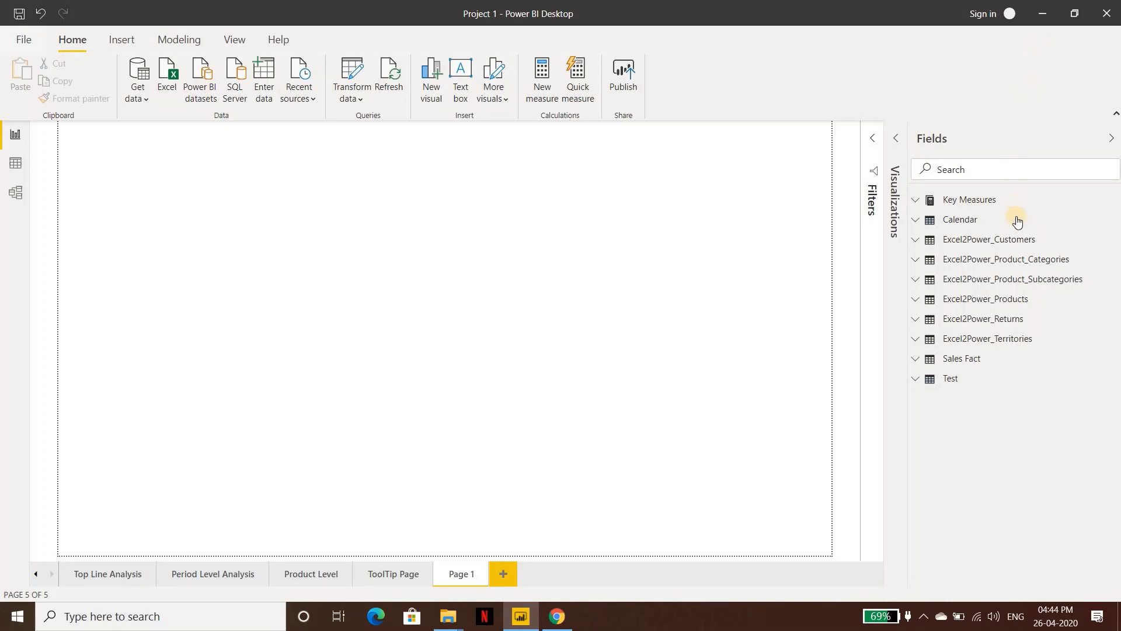
# Step: Briefly list the Excel2Power_Customers fields, then expand the Visualizations pane beside Fields
pyautogui.moveTo(1005, 259)
pyautogui.click(981, 239)
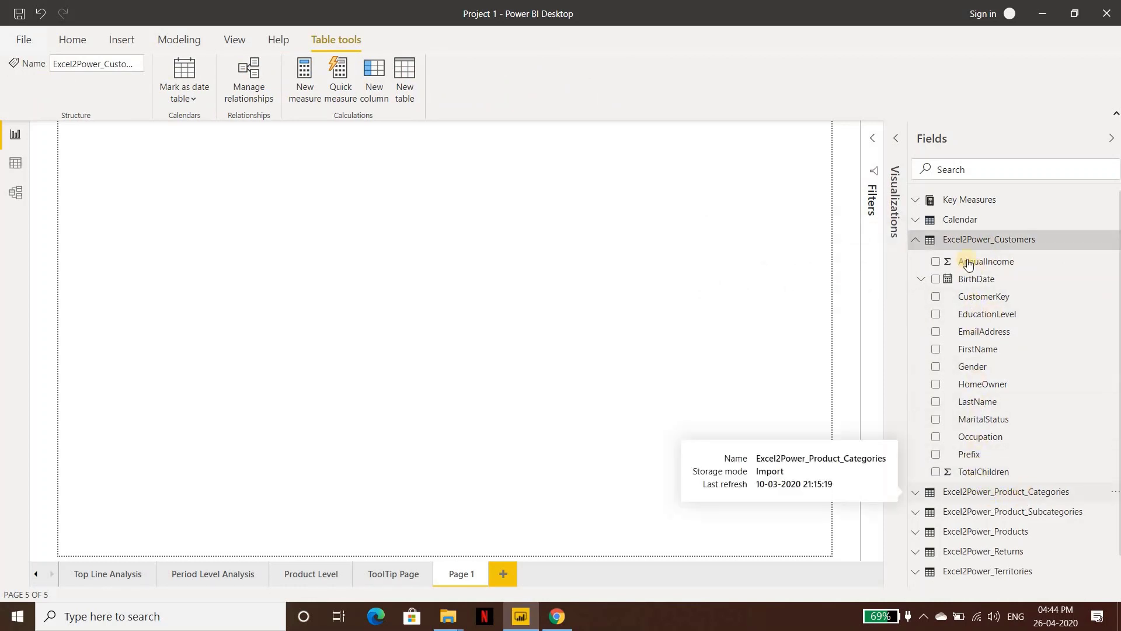
pyautogui.click(956, 245)
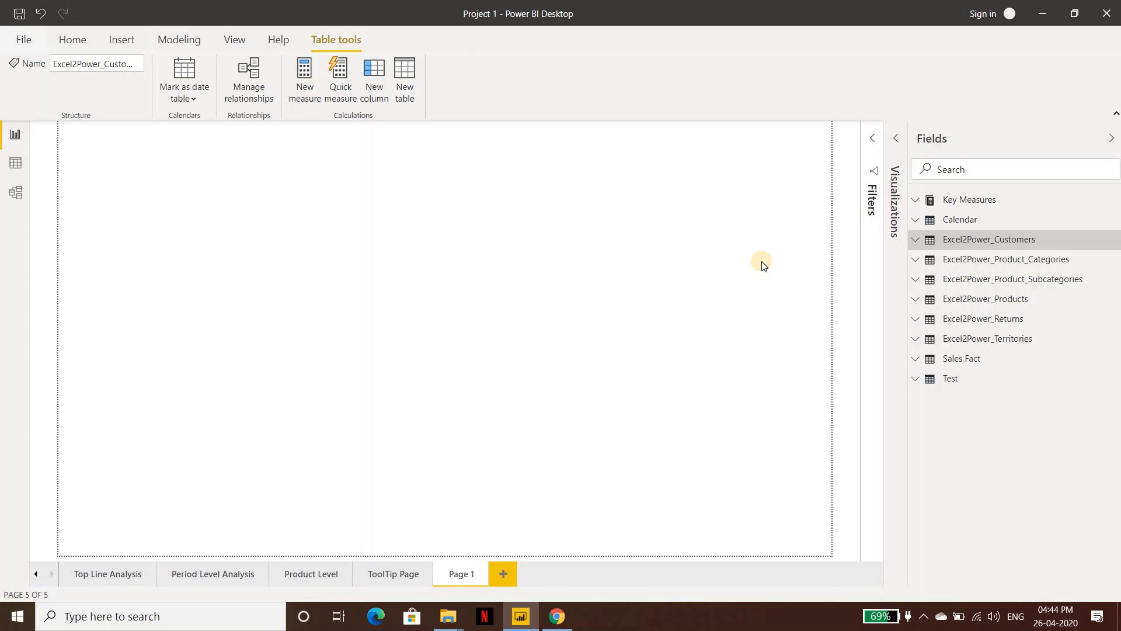
pyautogui.click(897, 140)
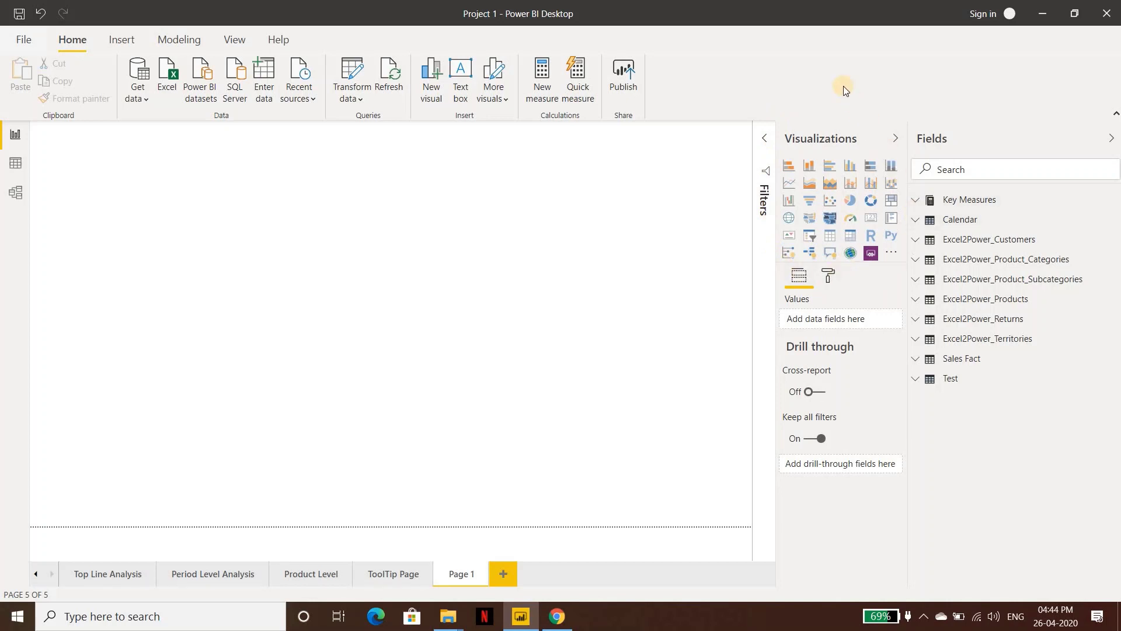
pyautogui.click(828, 277)
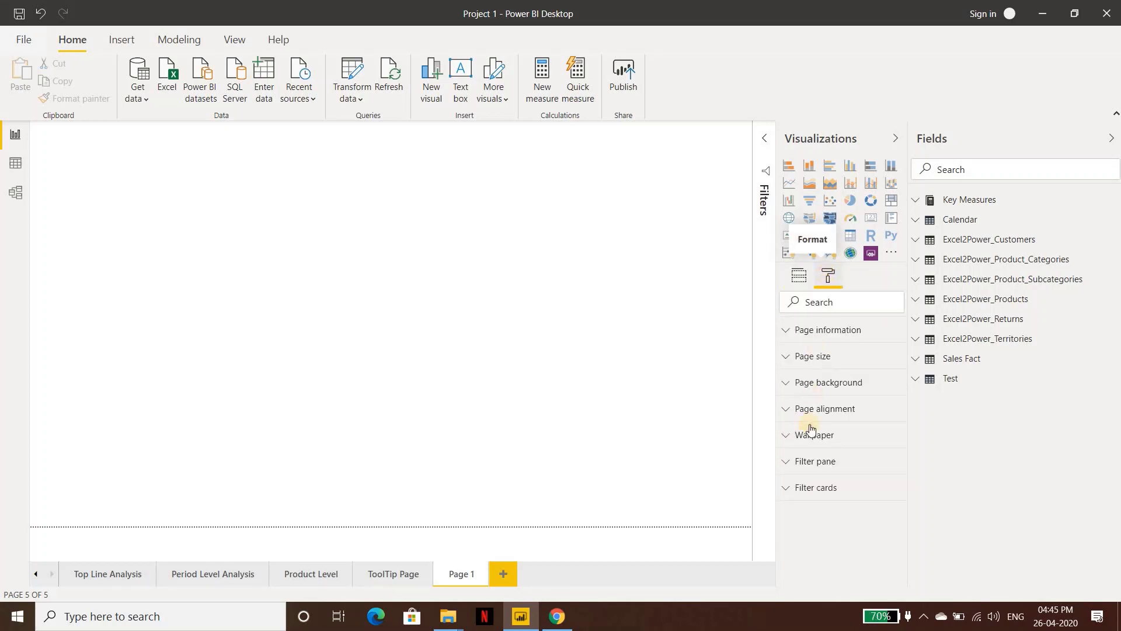
pyautogui.click(802, 274)
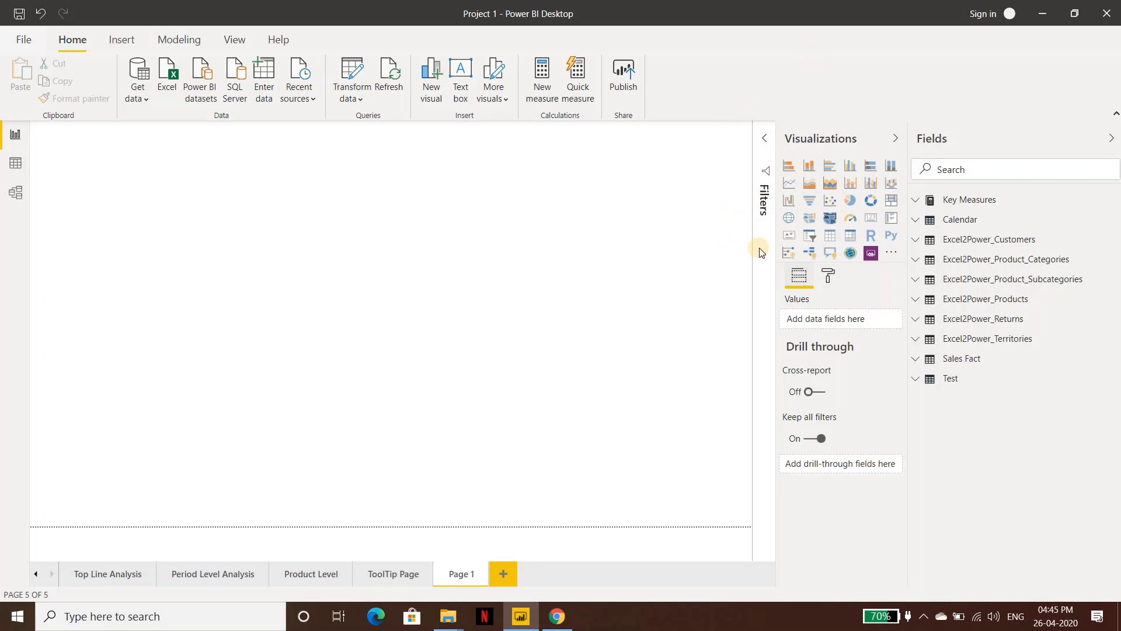
# Step: Expand the Filters pane and put the cursor in its Search box
pyautogui.click(764, 141)
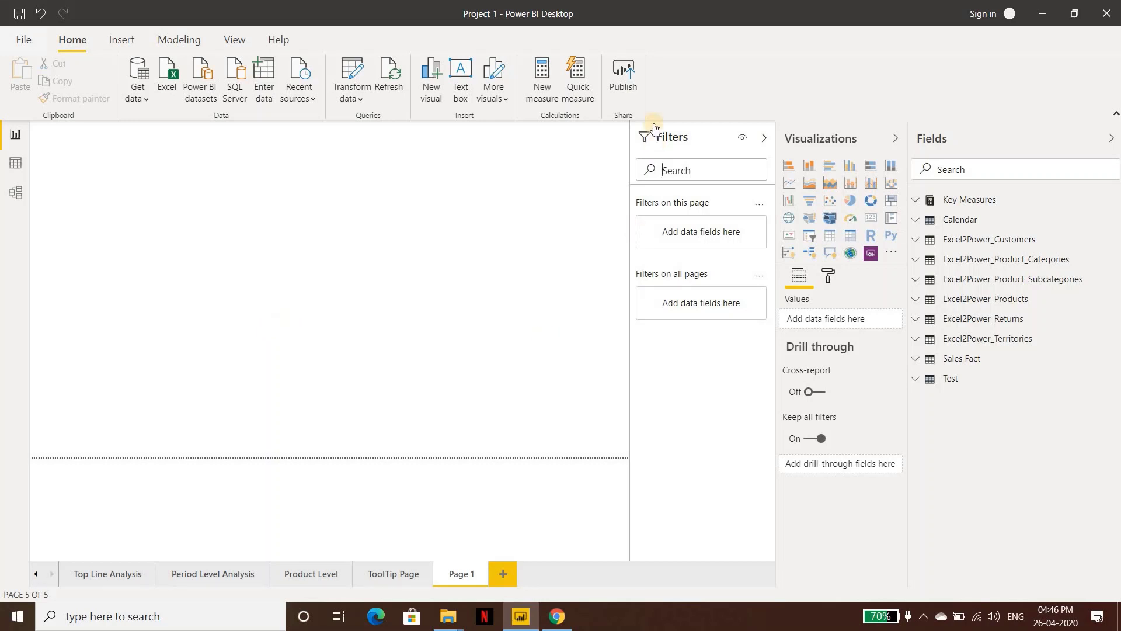
pyautogui.click(649, 166)
# Step: Add Sales Fact's Revenue field to Page 1 as a visual, enlarge it, and select it
pyautogui.click(968, 360)
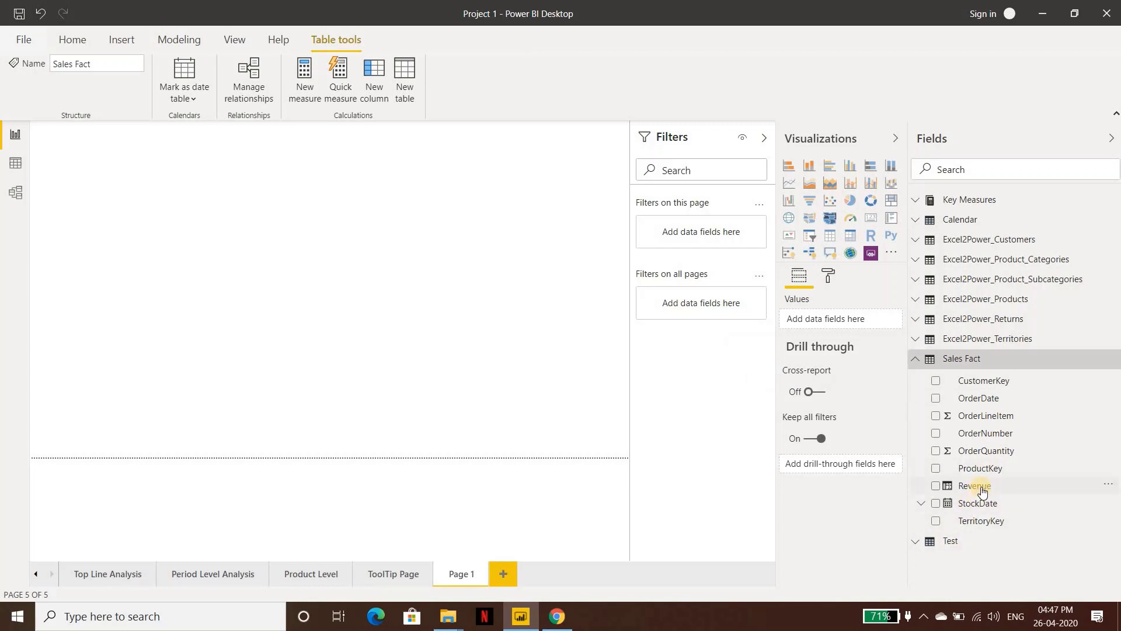
pyautogui.moveTo(981, 489); pyautogui.dragTo(387, 247)
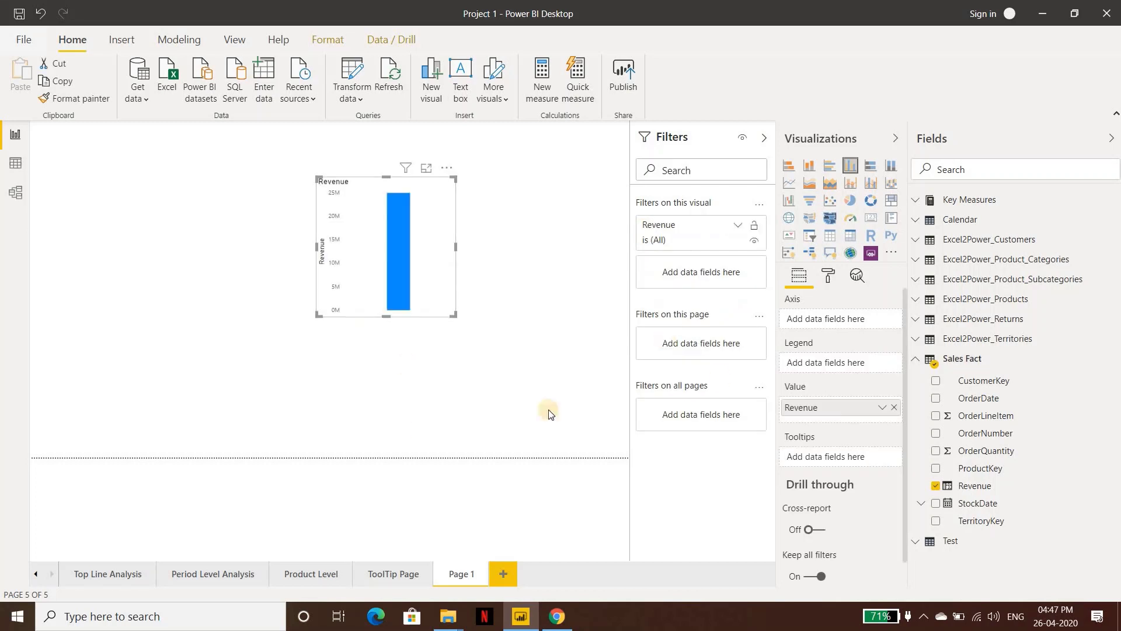
pyautogui.moveTo(453, 315); pyautogui.dragTo(491, 363)
pyautogui.click(406, 241)
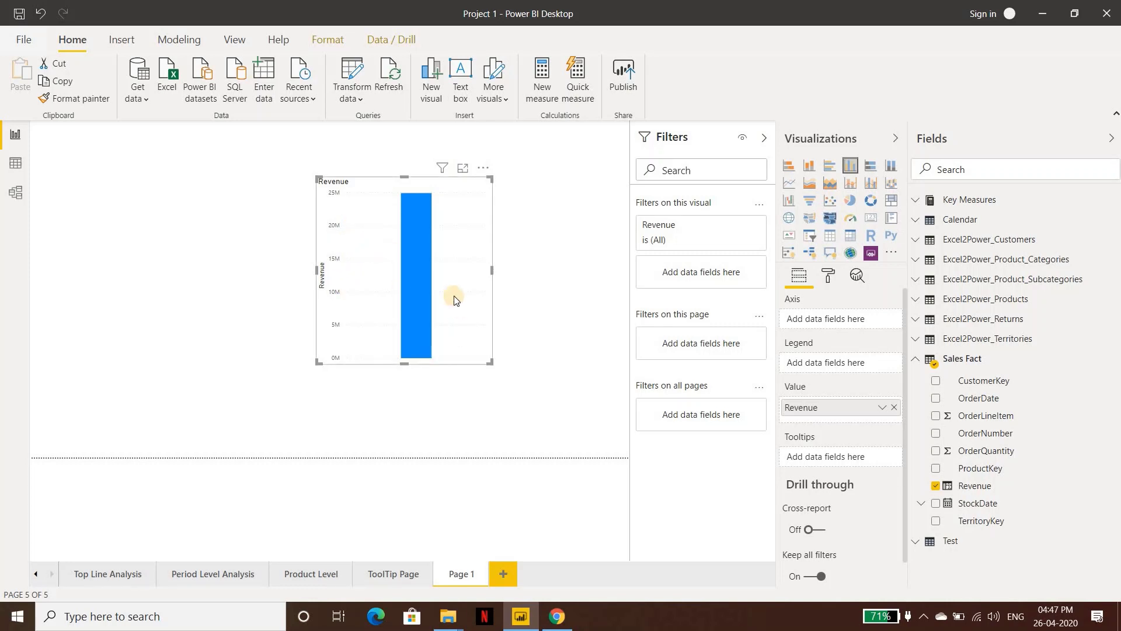
# Step: Try several bar and column types on Revenue, ending with a clustered column chart
pyautogui.click(870, 169)
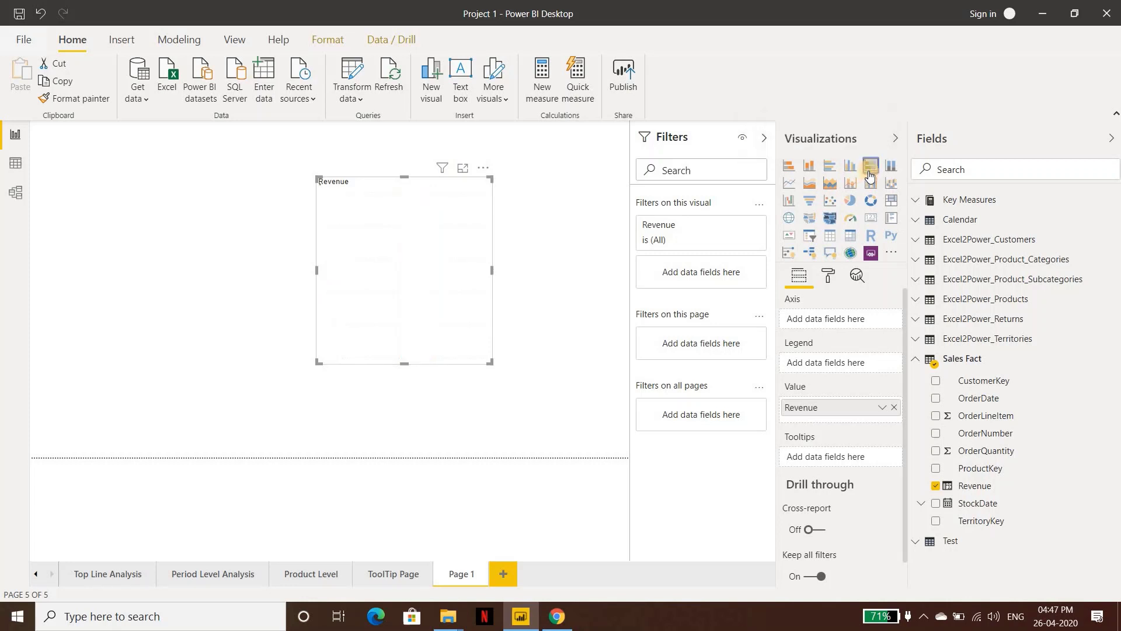
pyautogui.click(830, 169)
pyautogui.click(794, 170)
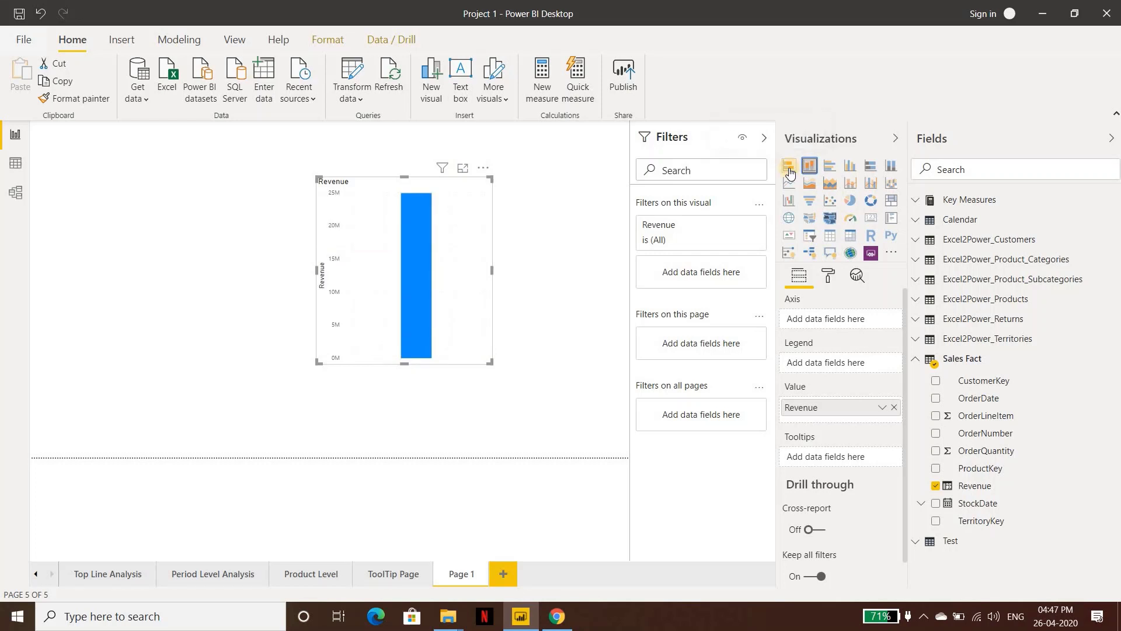
pyautogui.click(789, 170)
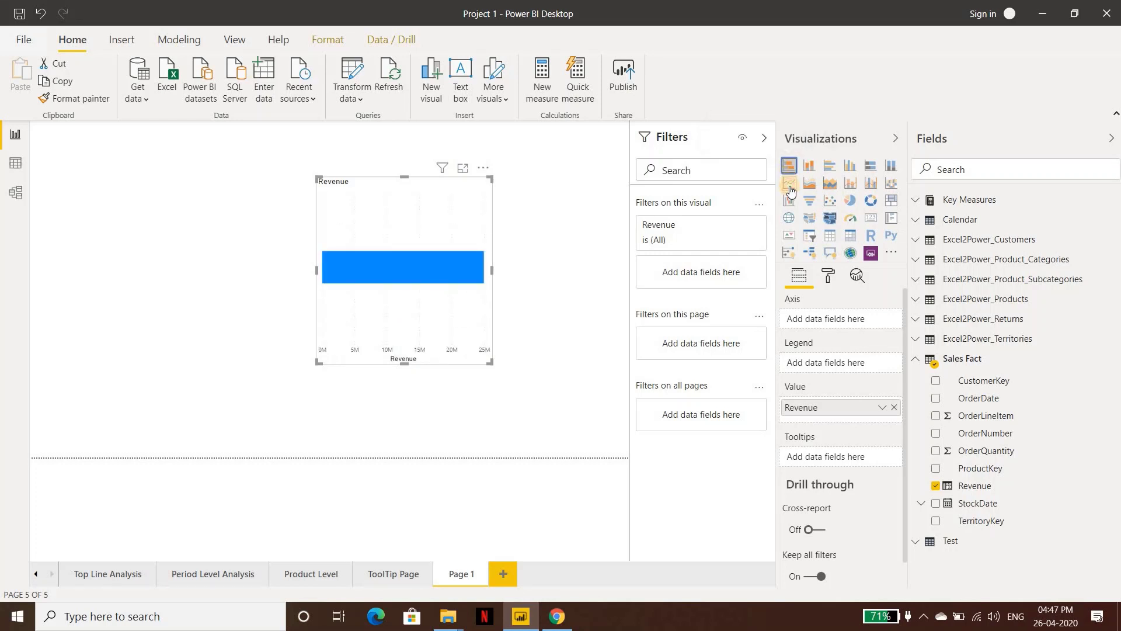
pyautogui.click(789, 184)
pyautogui.click(850, 166)
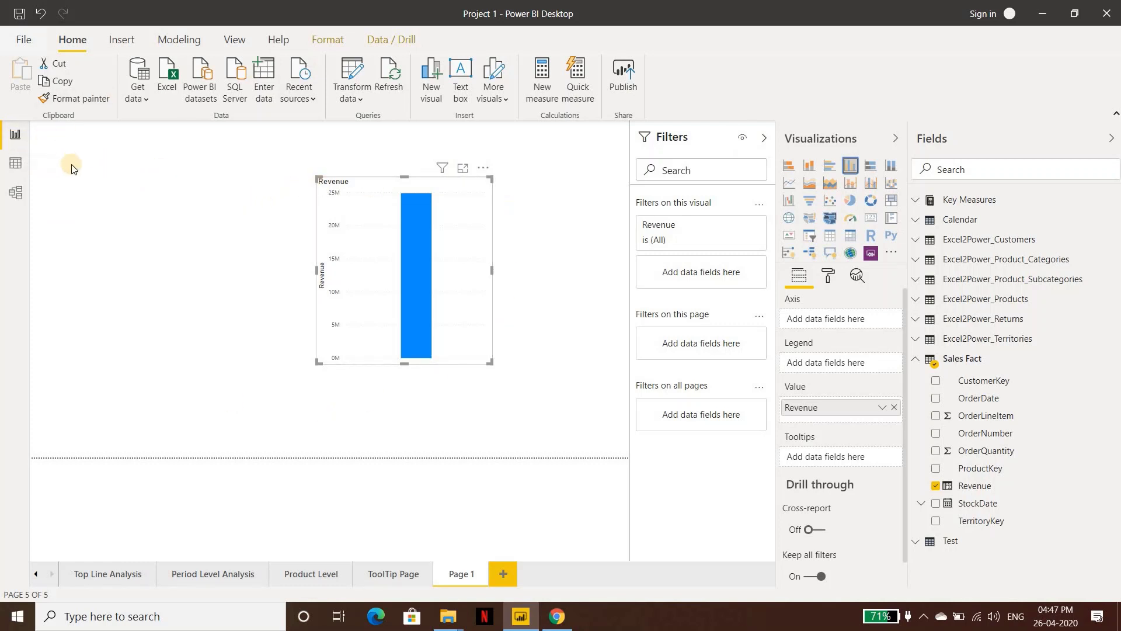
# Step: In Data view, browse the Product_Categories, Product_Subcategories, Products and Test tables
pyautogui.click(19, 170)
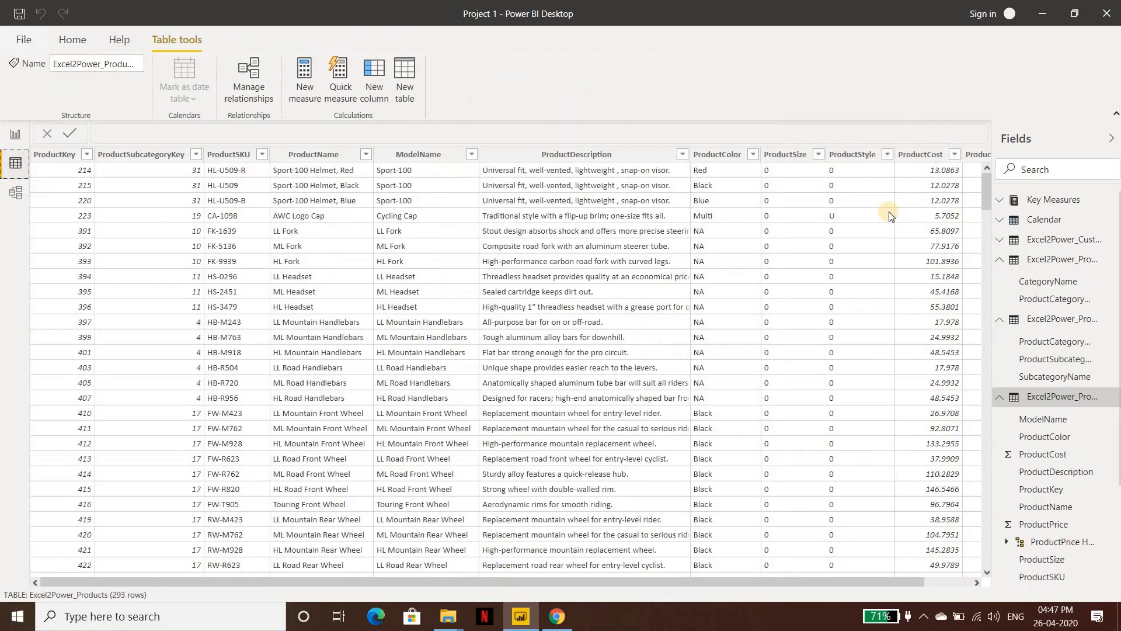
pyautogui.click(999, 260)
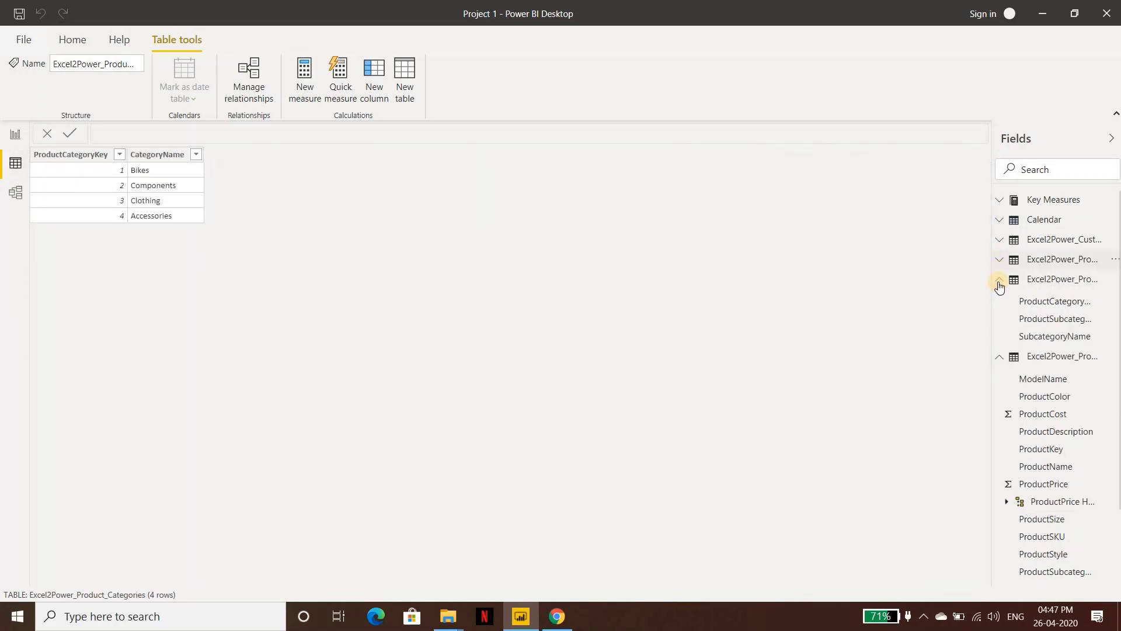
pyautogui.click(999, 282)
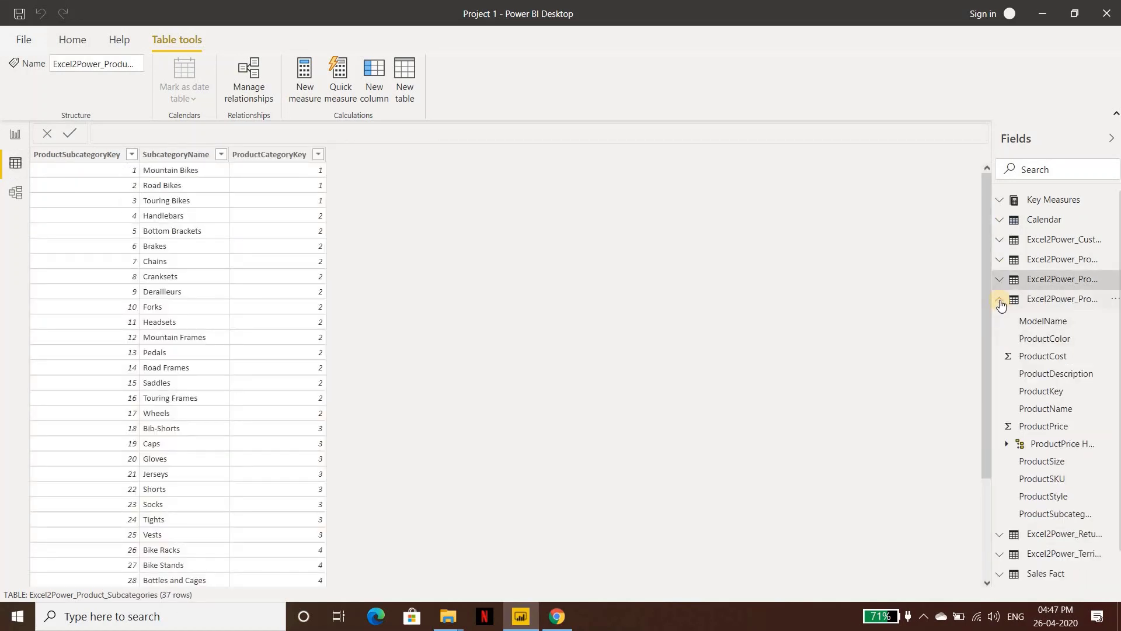
pyautogui.click(1000, 303)
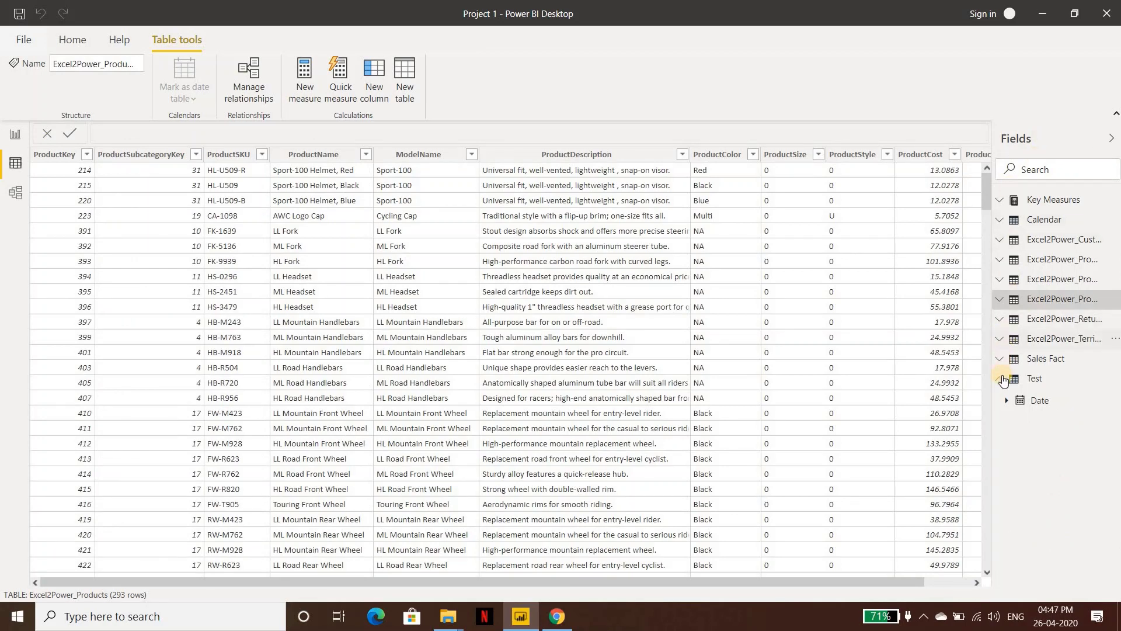
pyautogui.click(1000, 379)
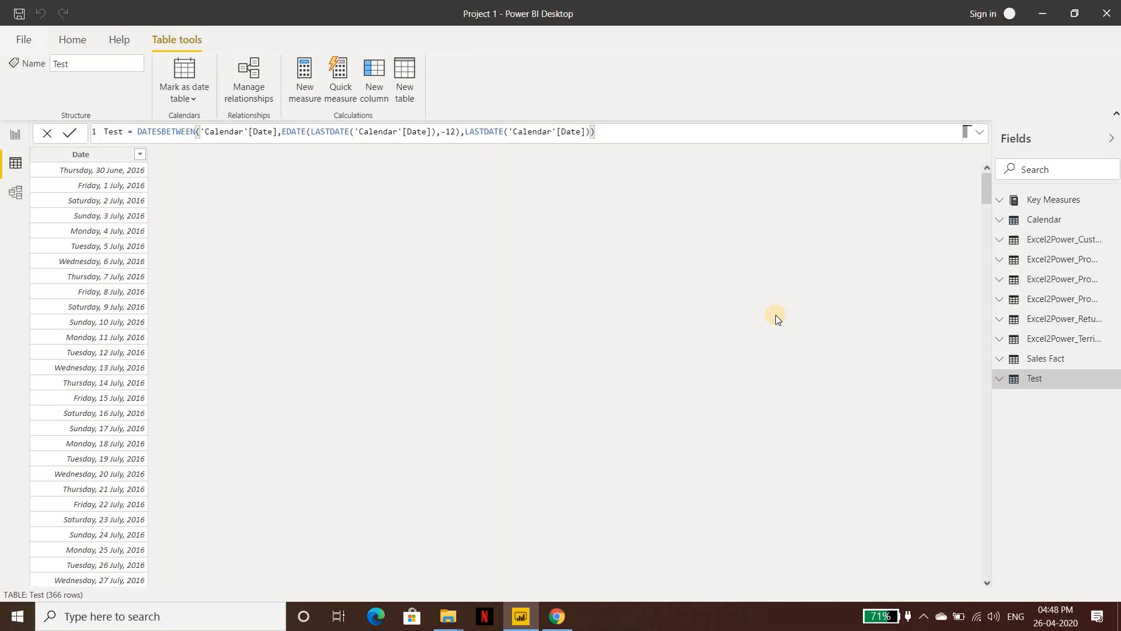
# Step: Show the Excel2Power_Customers table's 18,148 rows and scroll across its columns
pyautogui.click(1050, 244)
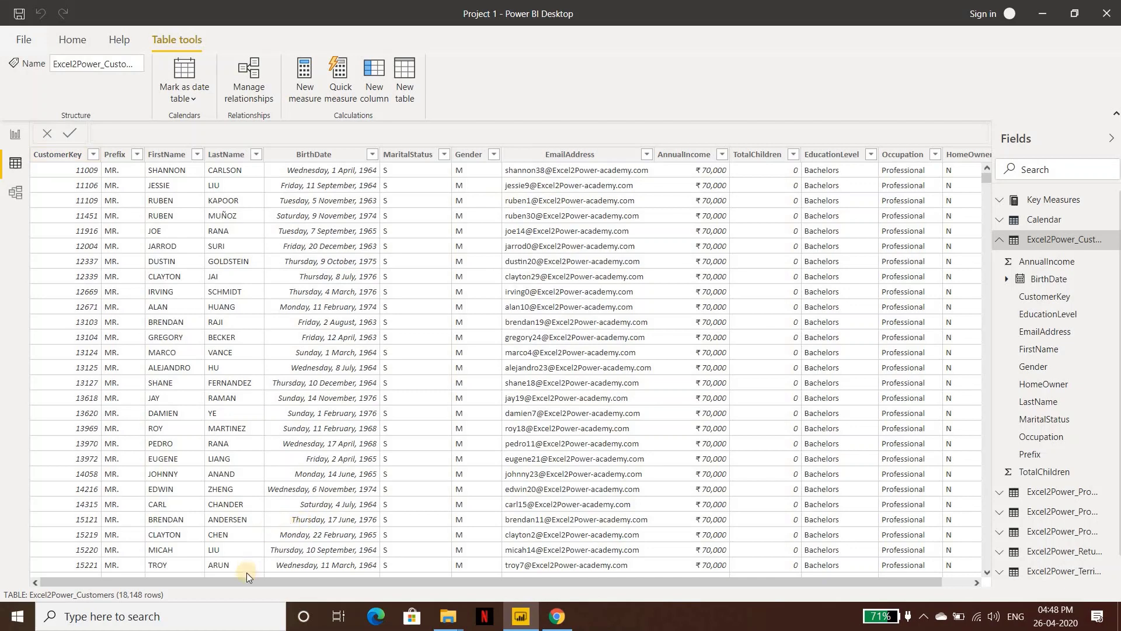
pyautogui.moveTo(262, 582); pyautogui.dragTo(491, 590)
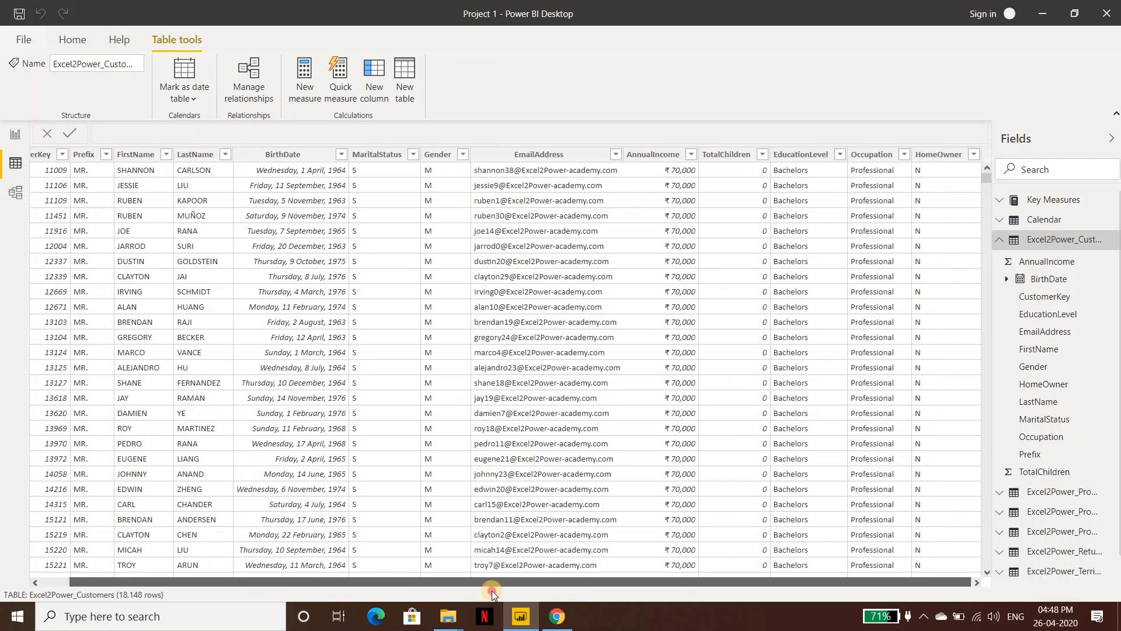
pyautogui.moveTo(279, 580); pyautogui.dragTo(222, 566)
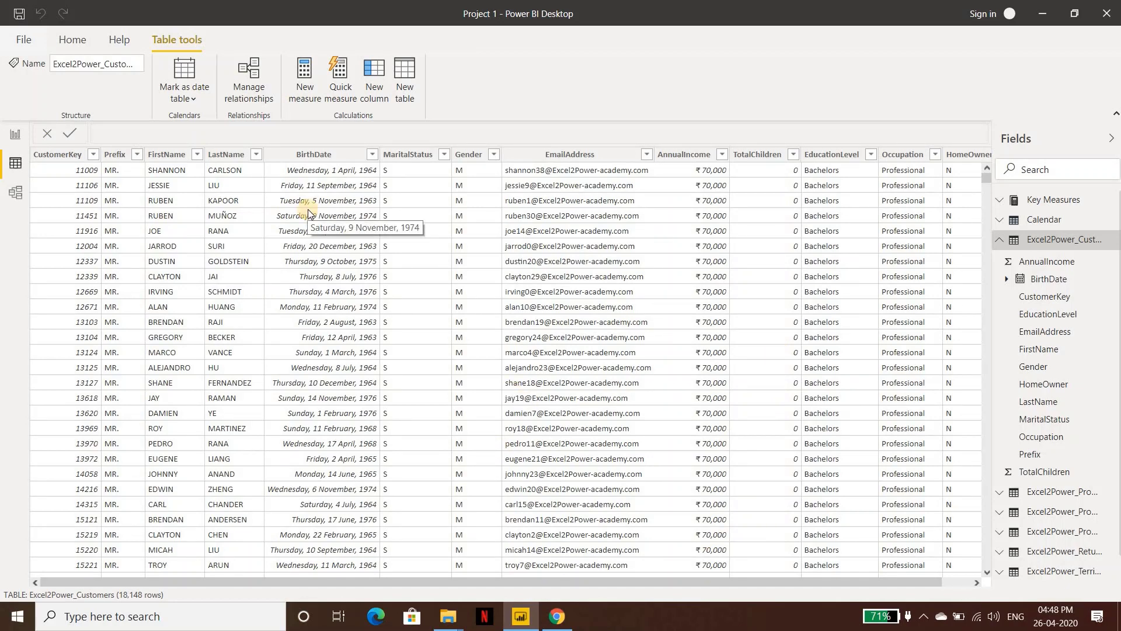
pyautogui.click(1039, 248)
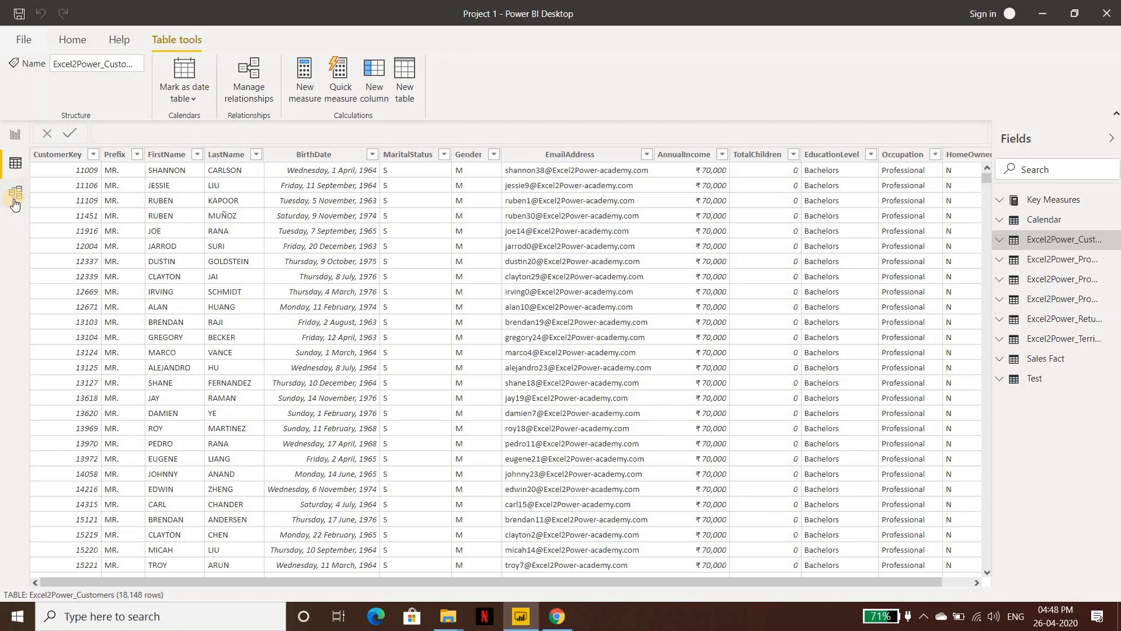
# Step: Switch to Model view to see Sales Fact related to Calendar, Test, Customers, Products and Territories
pyautogui.click(14, 198)
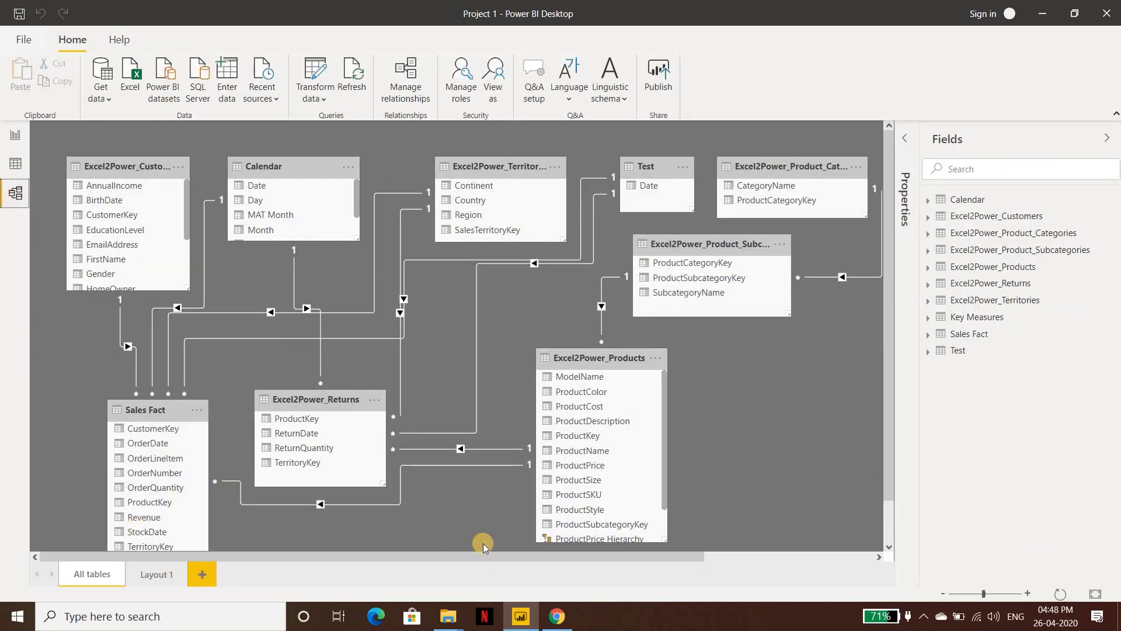
pyautogui.click(825, 438)
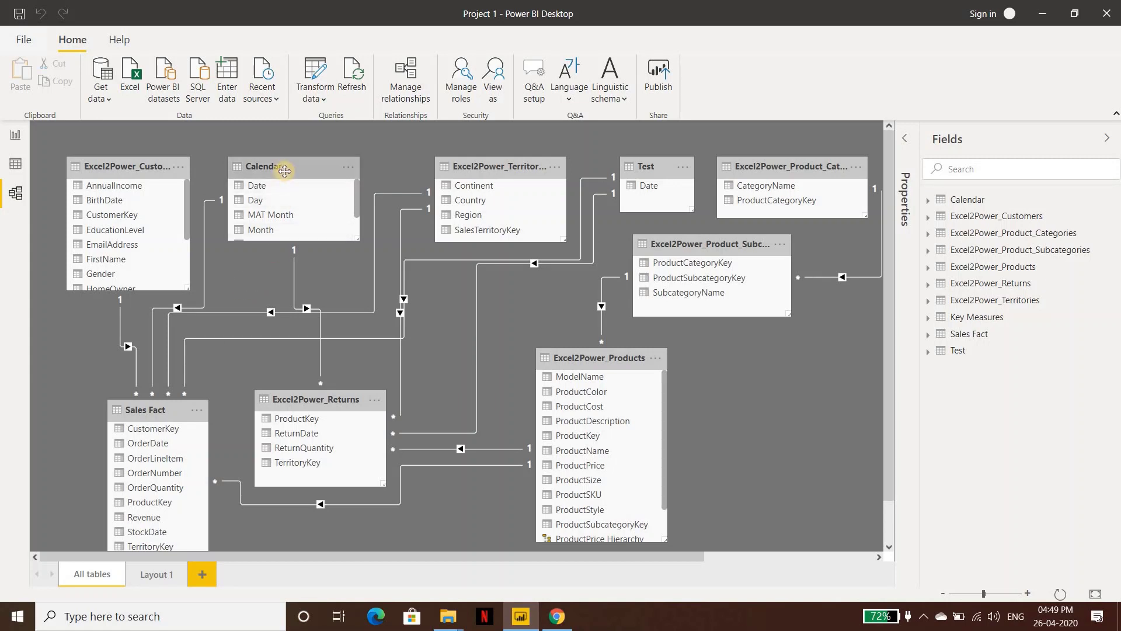
# Step: Make the Calendar card taller to show MonthName and Year, then move Sales Fact up and enlarge it
pyautogui.click(320, 167)
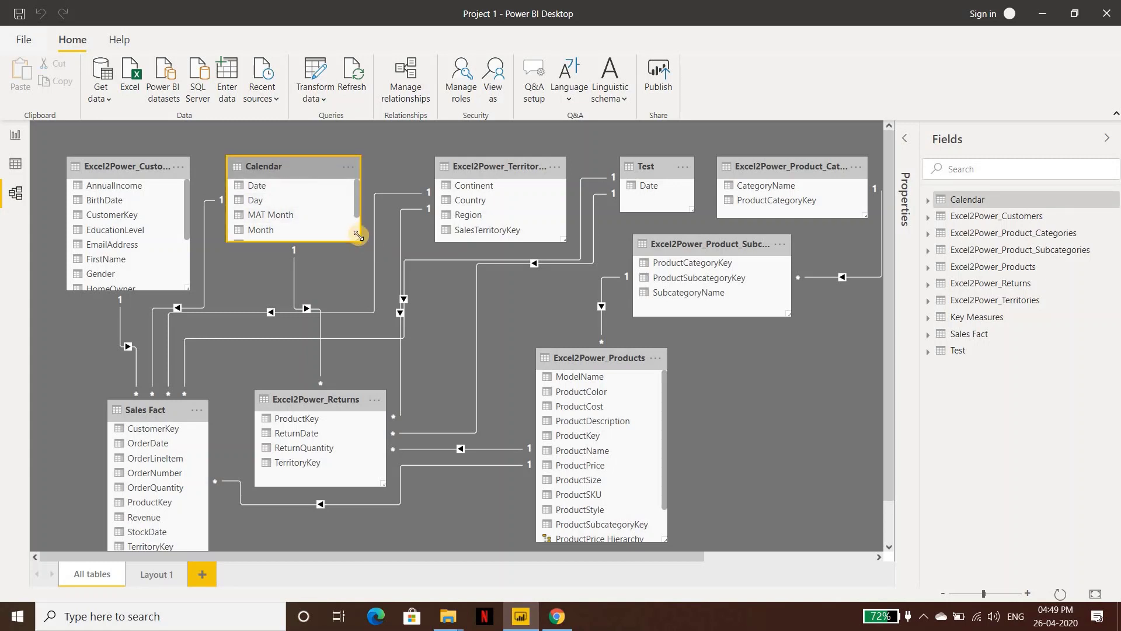
pyautogui.moveTo(358, 235); pyautogui.dragTo(353, 279)
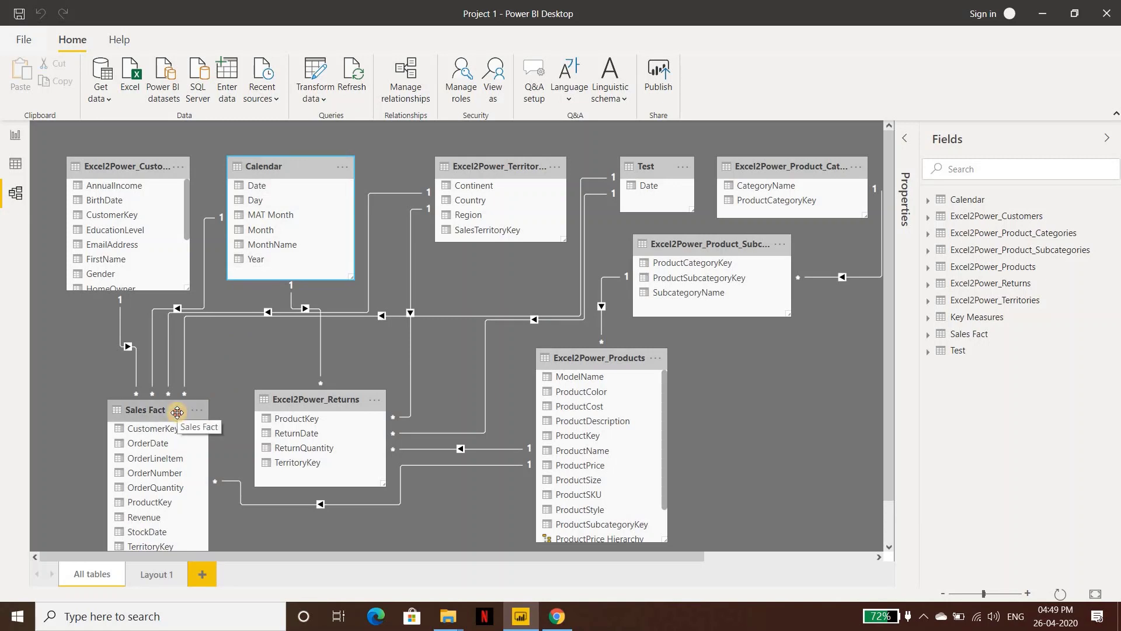
pyautogui.moveTo(177, 412); pyautogui.dragTo(157, 357)
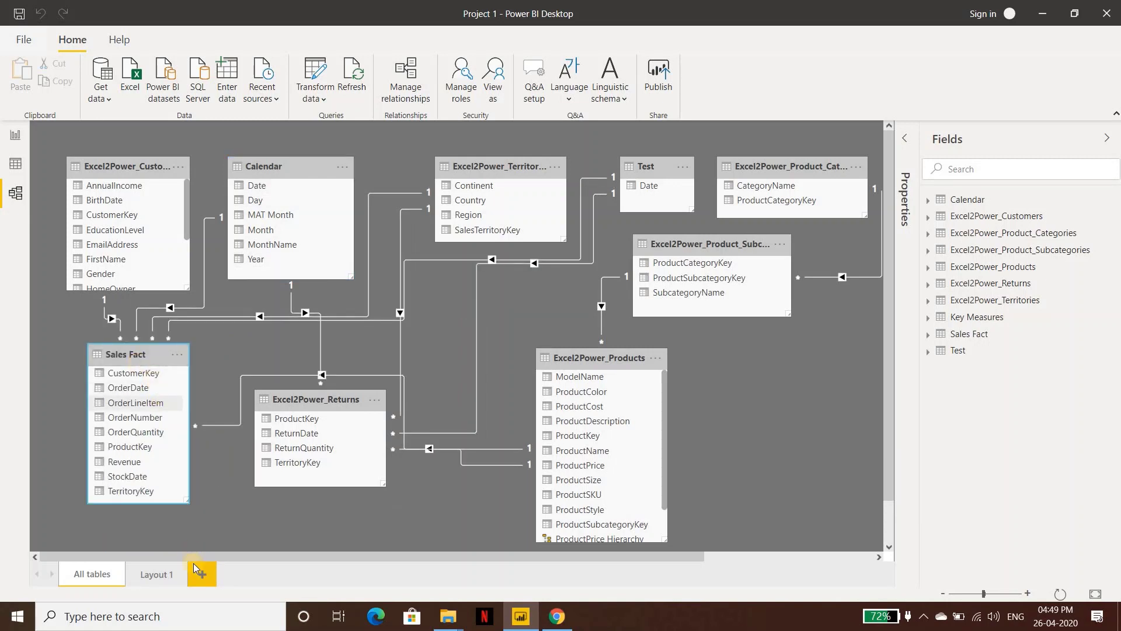
pyautogui.moveTo(187, 535); pyautogui.dragTo(192, 538)
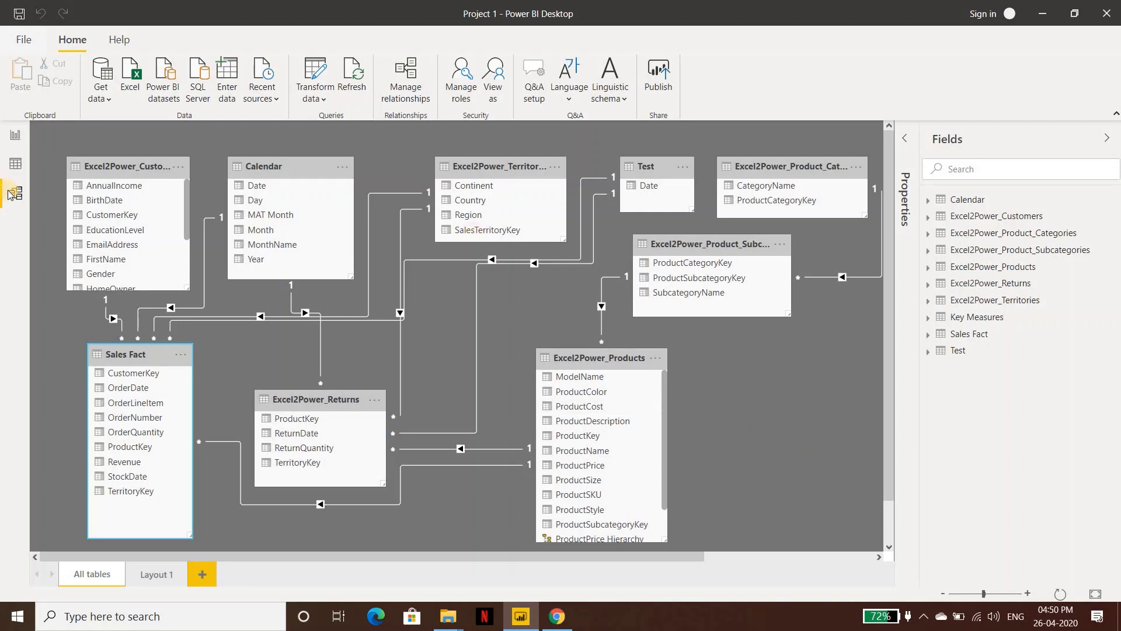
# Step: Return to Page 1's Revenue chart and collapse the Filters, Visualizations and Fields panes
pyautogui.click(15, 135)
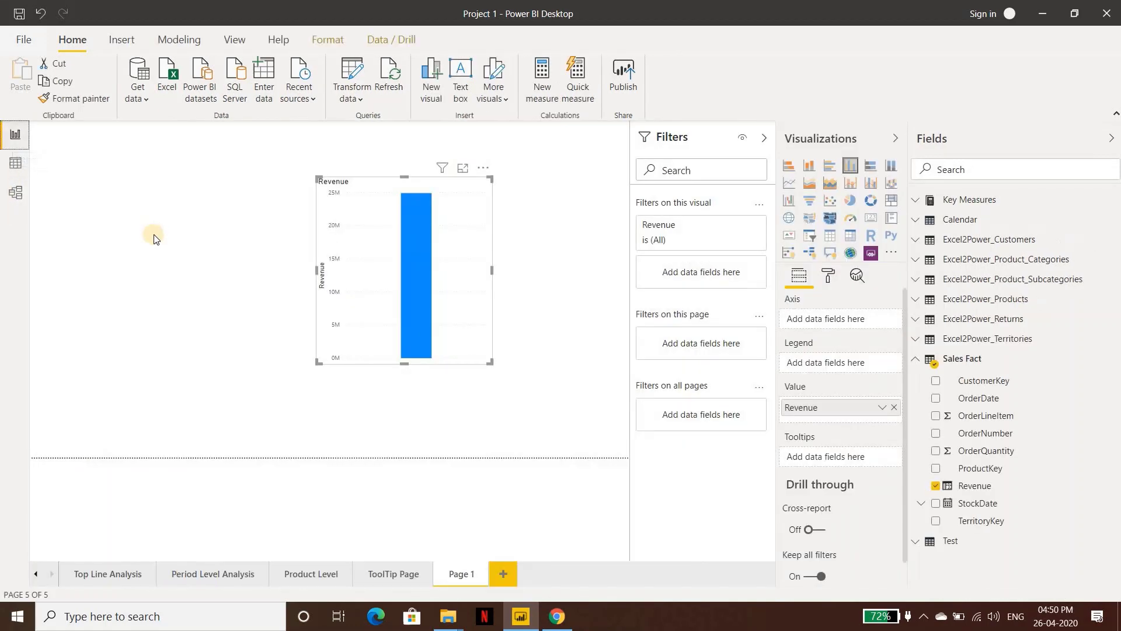
pyautogui.click(763, 137)
pyautogui.click(895, 140)
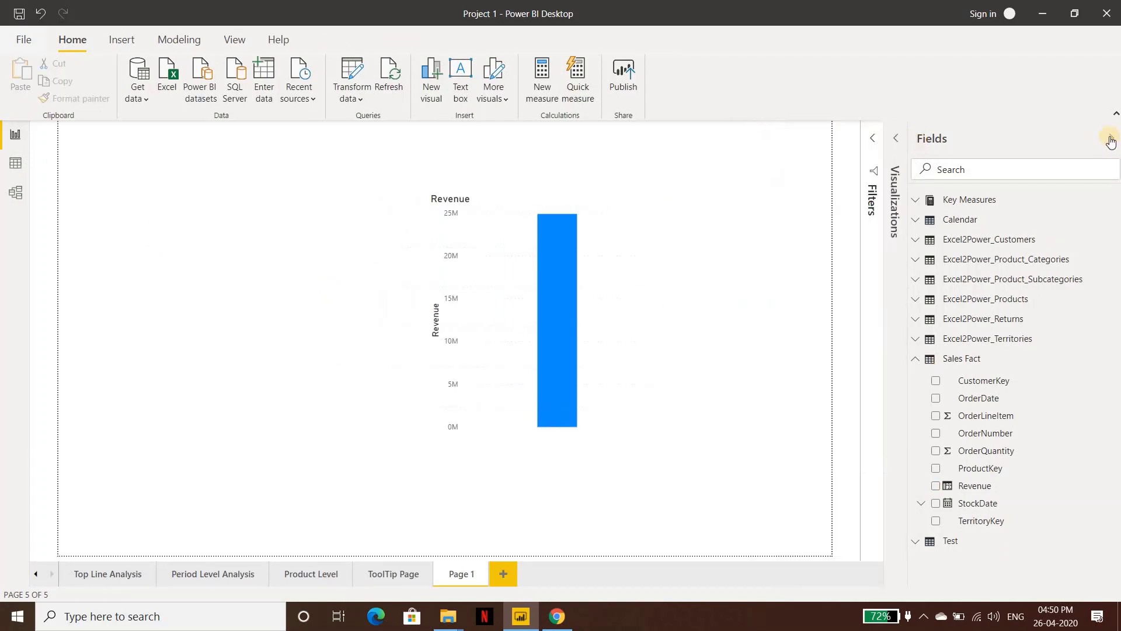
pyautogui.click(1112, 138)
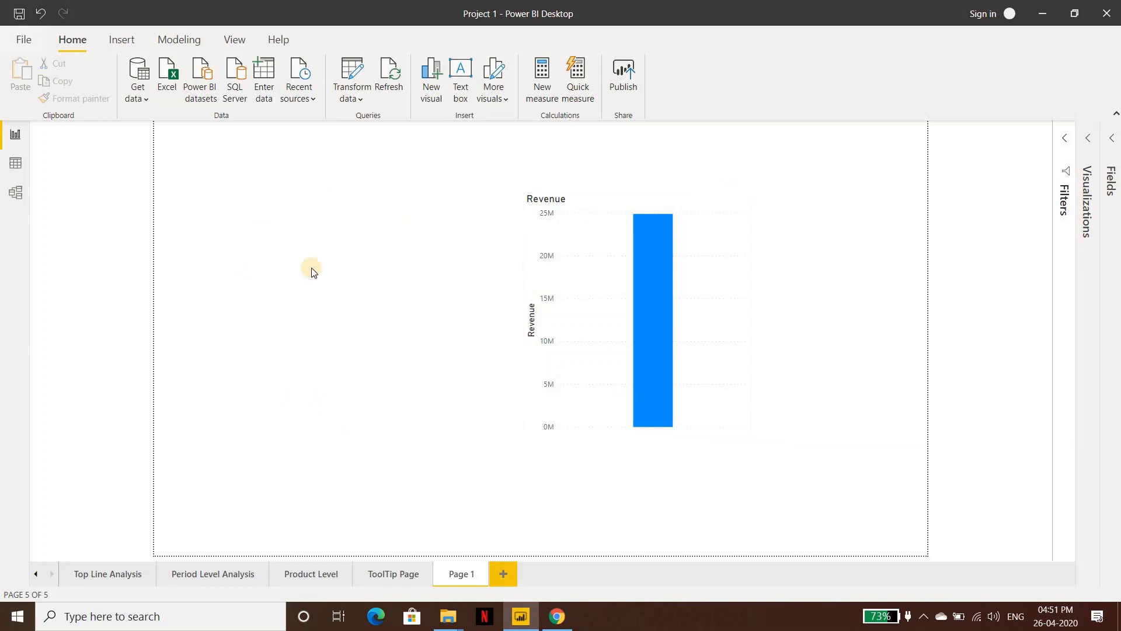
pyautogui.click(15, 163)
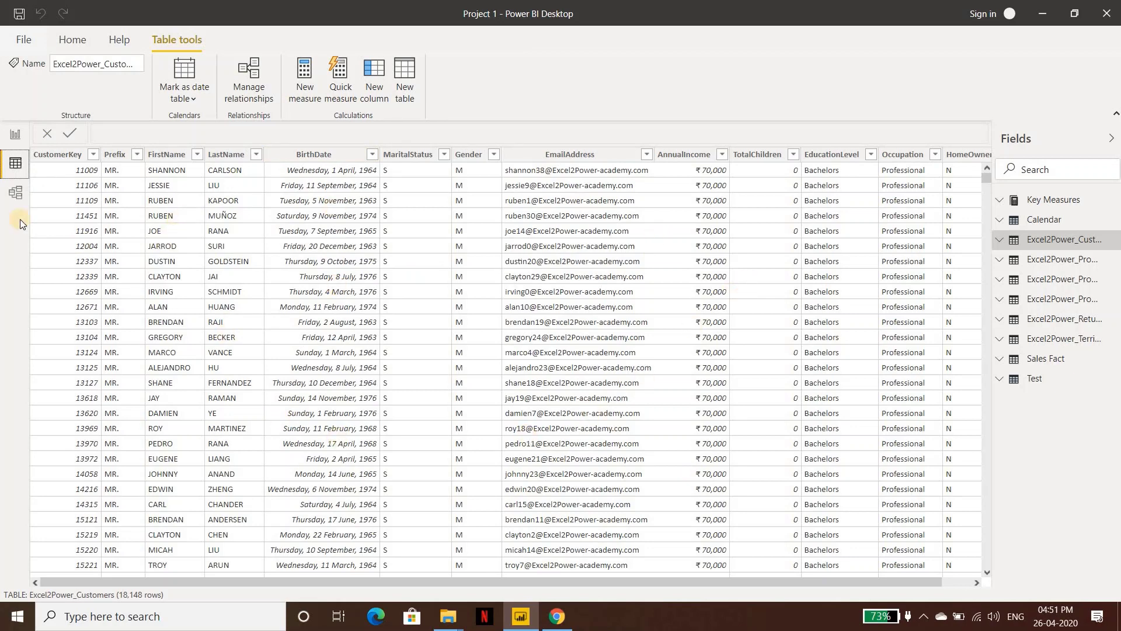
pyautogui.click(16, 194)
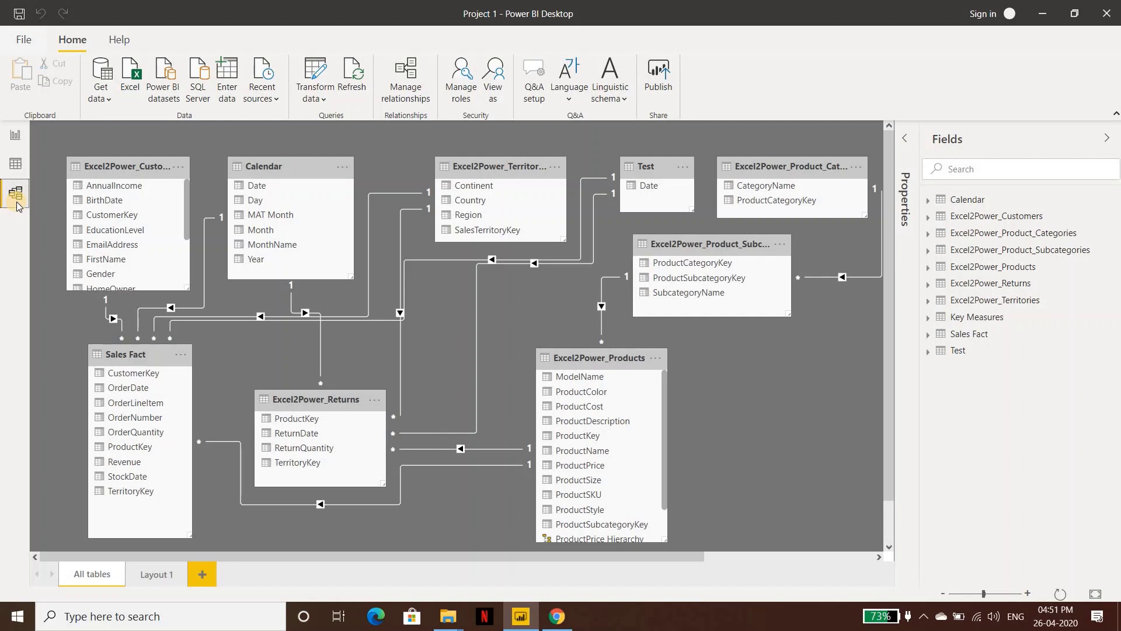
pyautogui.click(15, 135)
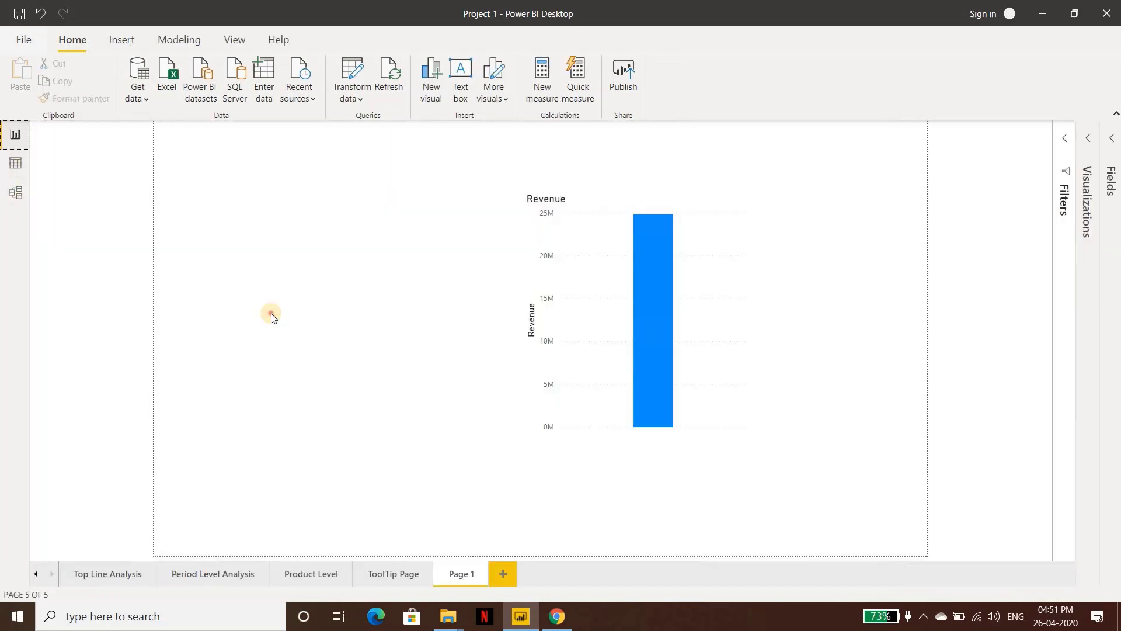